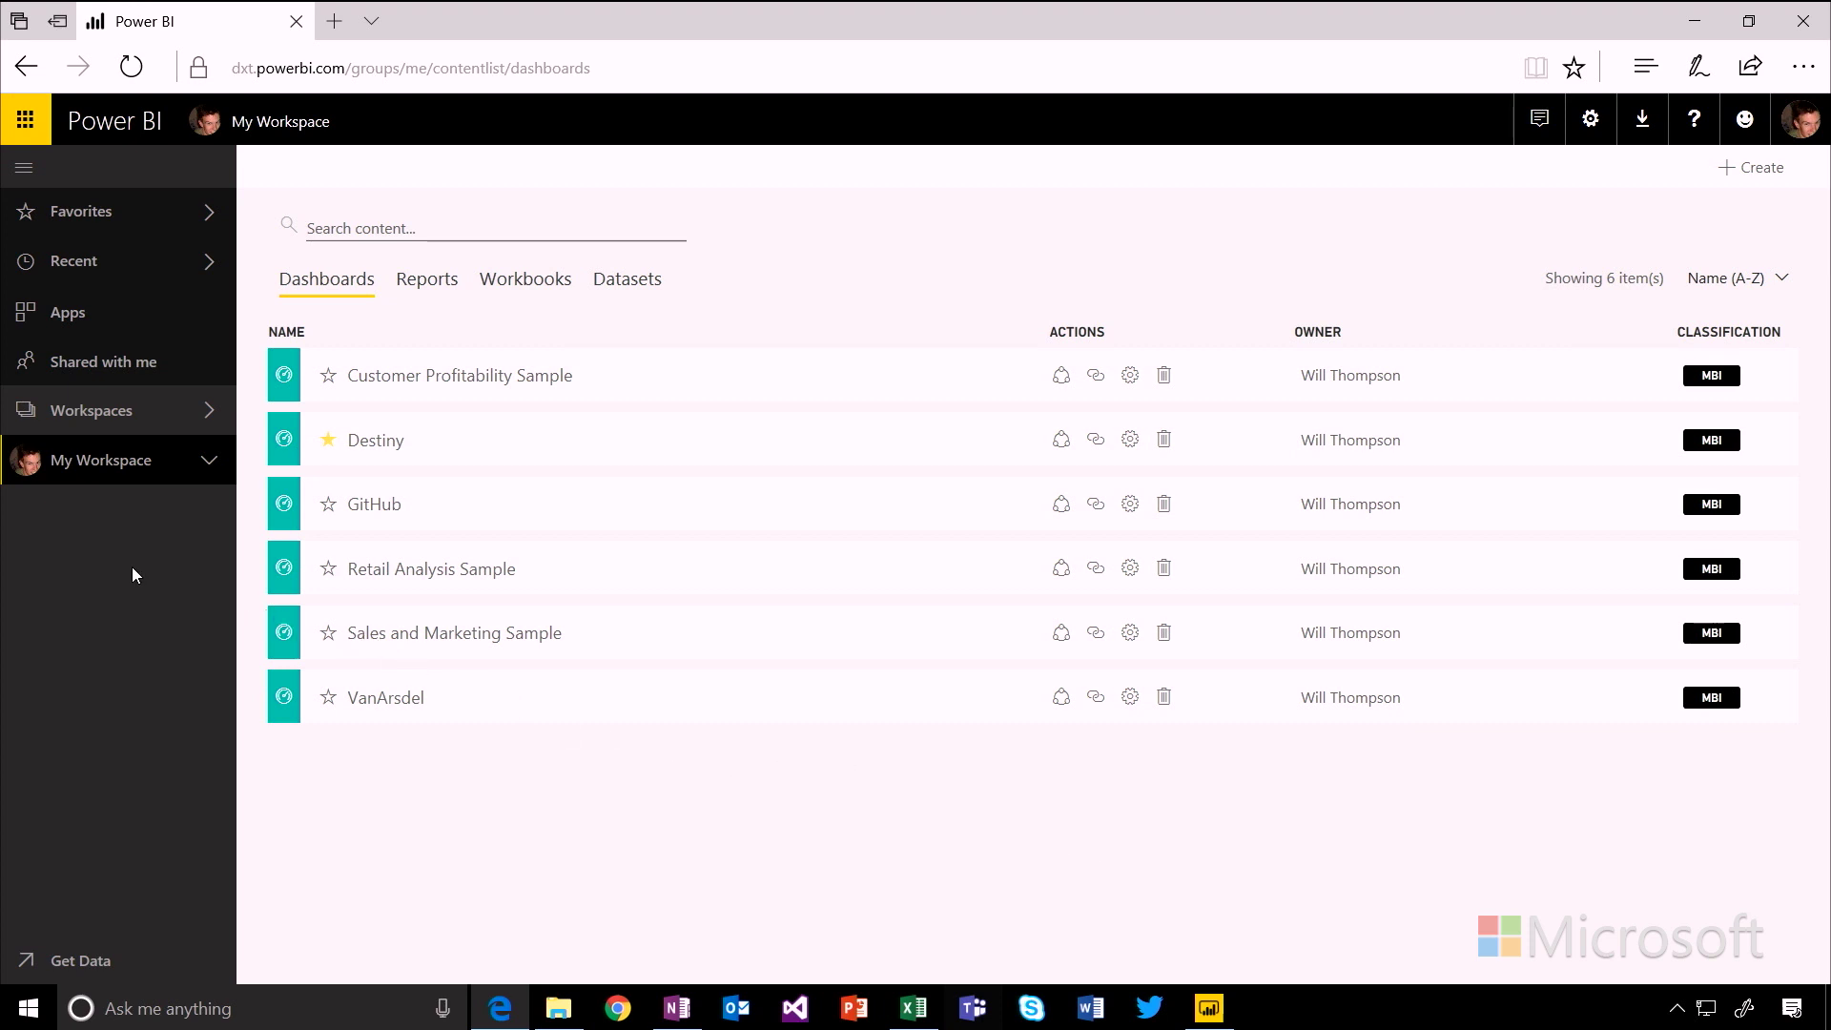
Step: Browse the workspace list and My Workspace's dashboards, reports and datasets
left_click(142, 420)
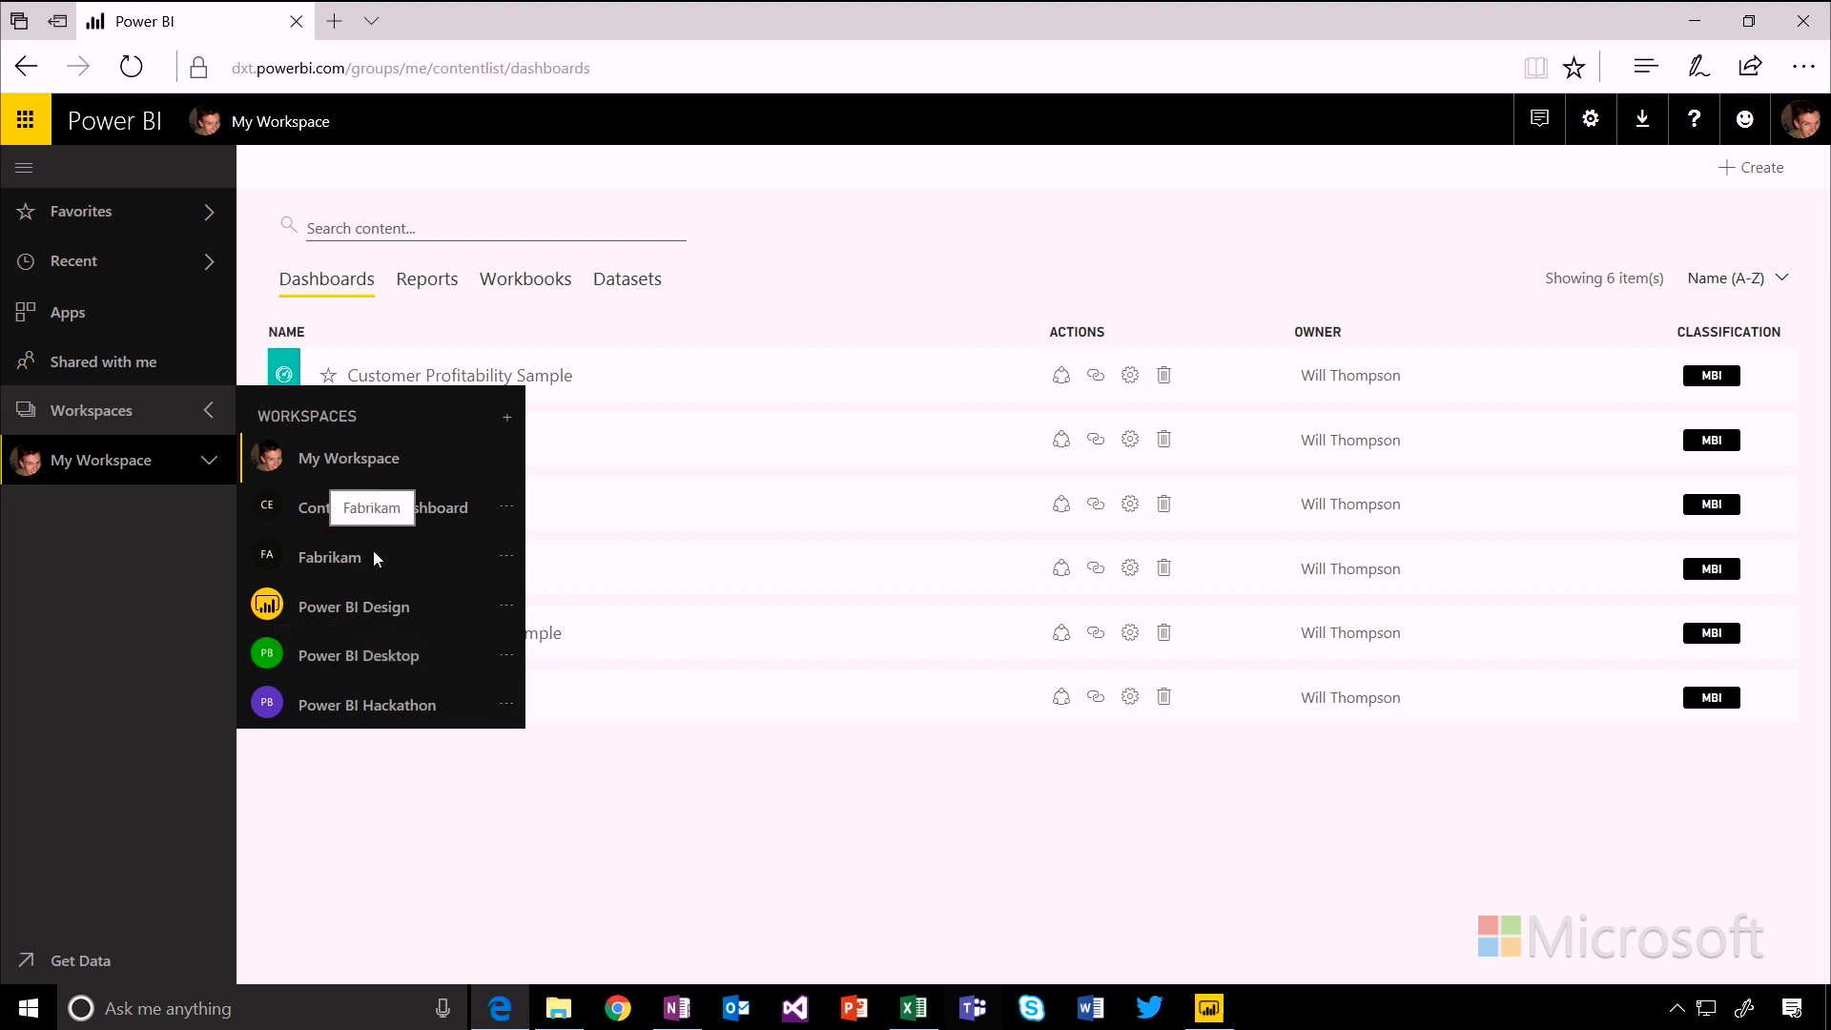
left_click(371, 462)
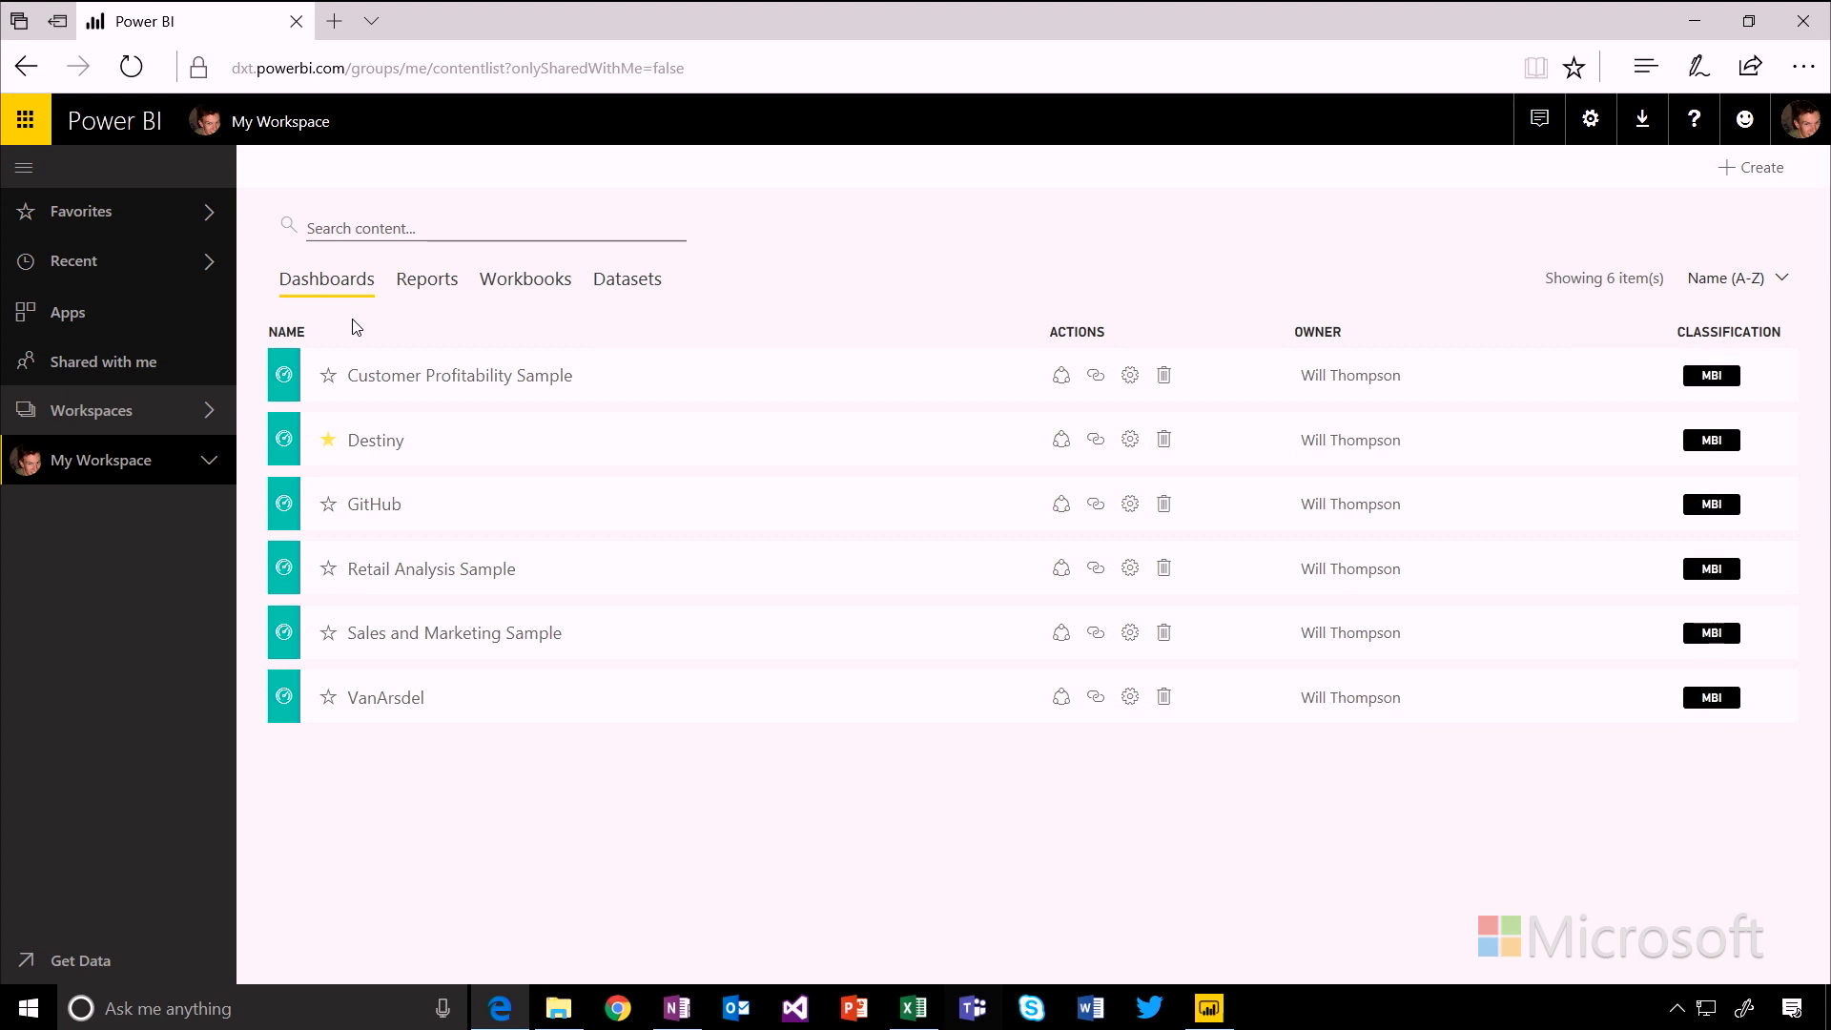
left_click(452, 286)
left_click(624, 281)
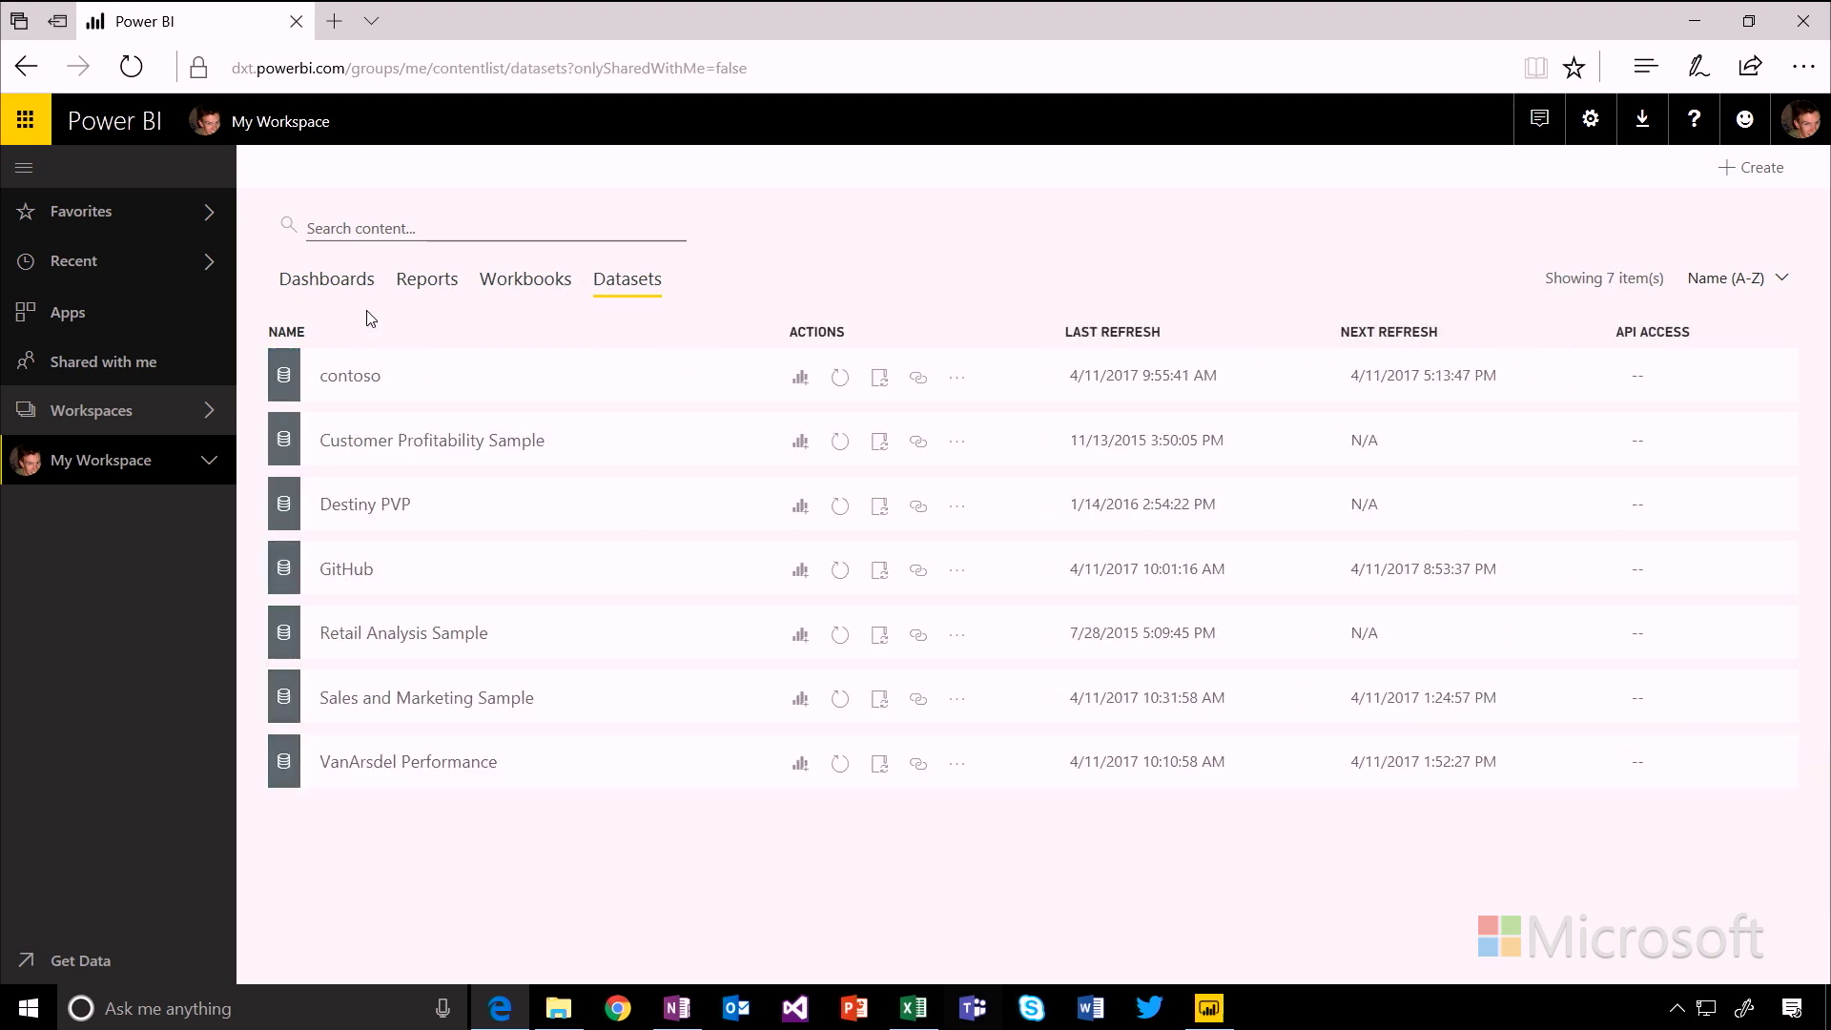
left_click(326, 286)
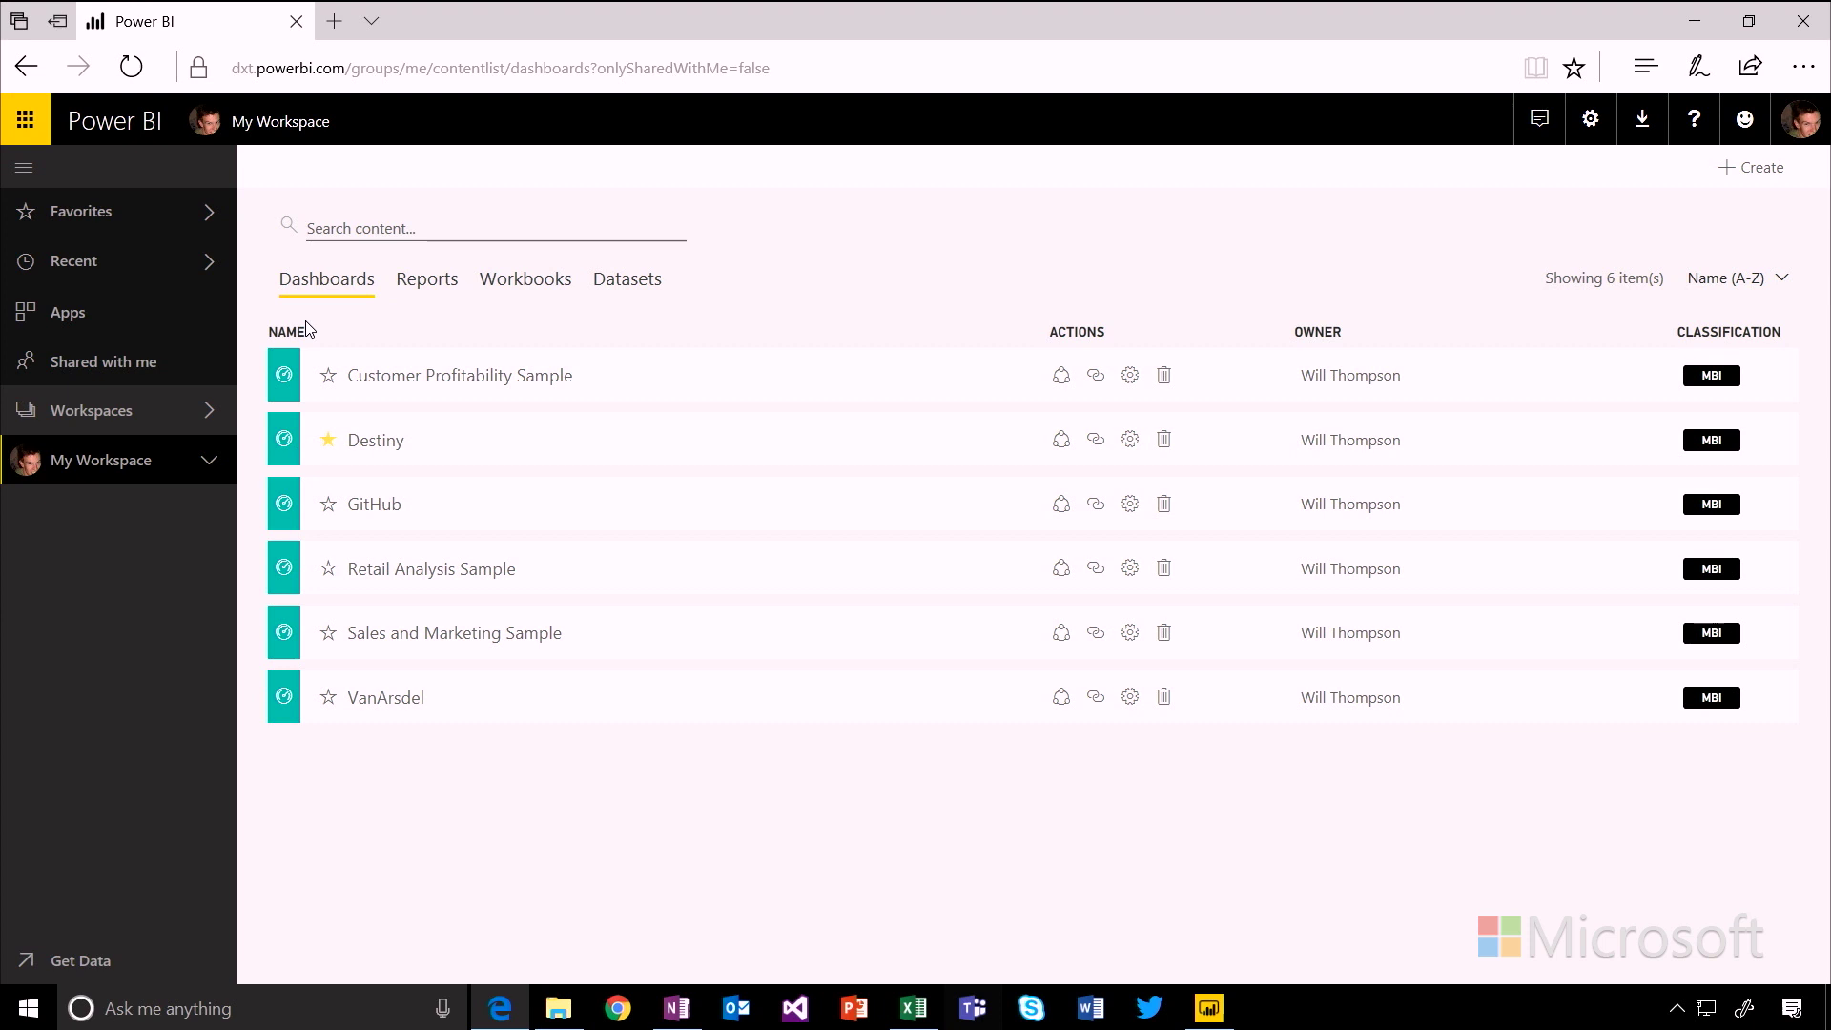
Step: Show Shared with me items, filter to one owner, then to all owners
left_click(89, 372)
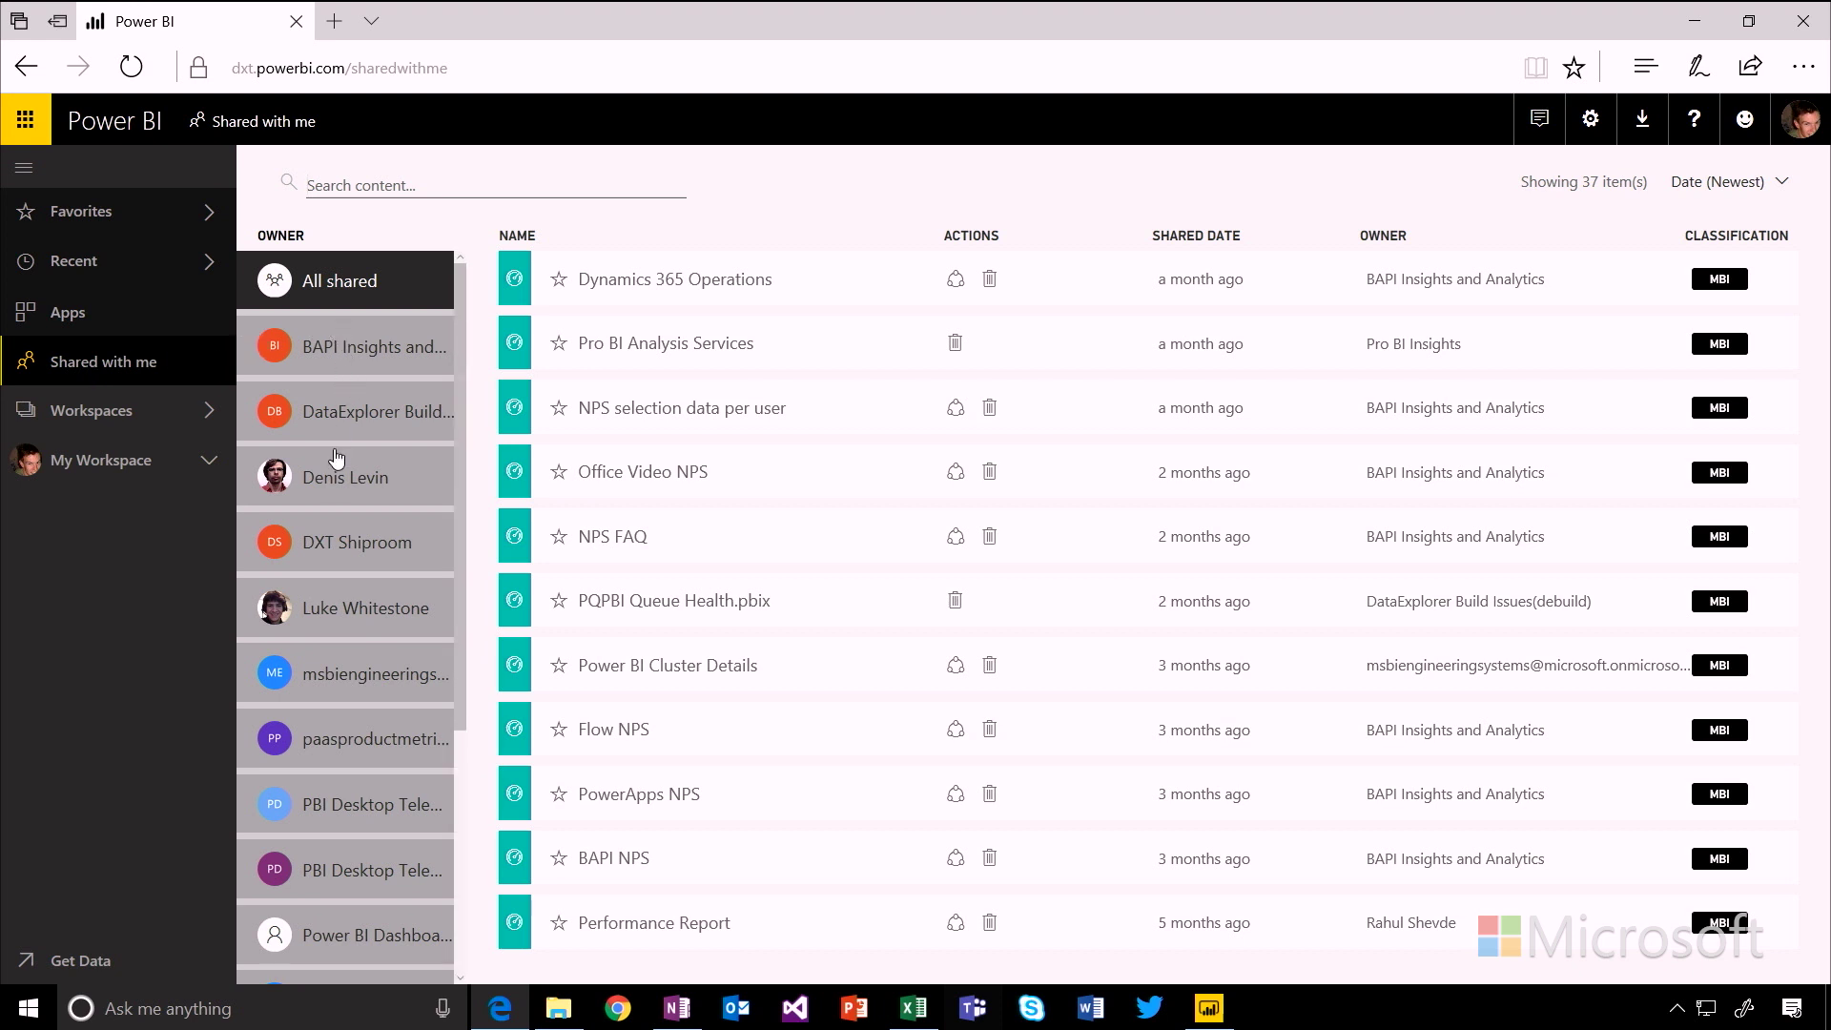
left_click(360, 618)
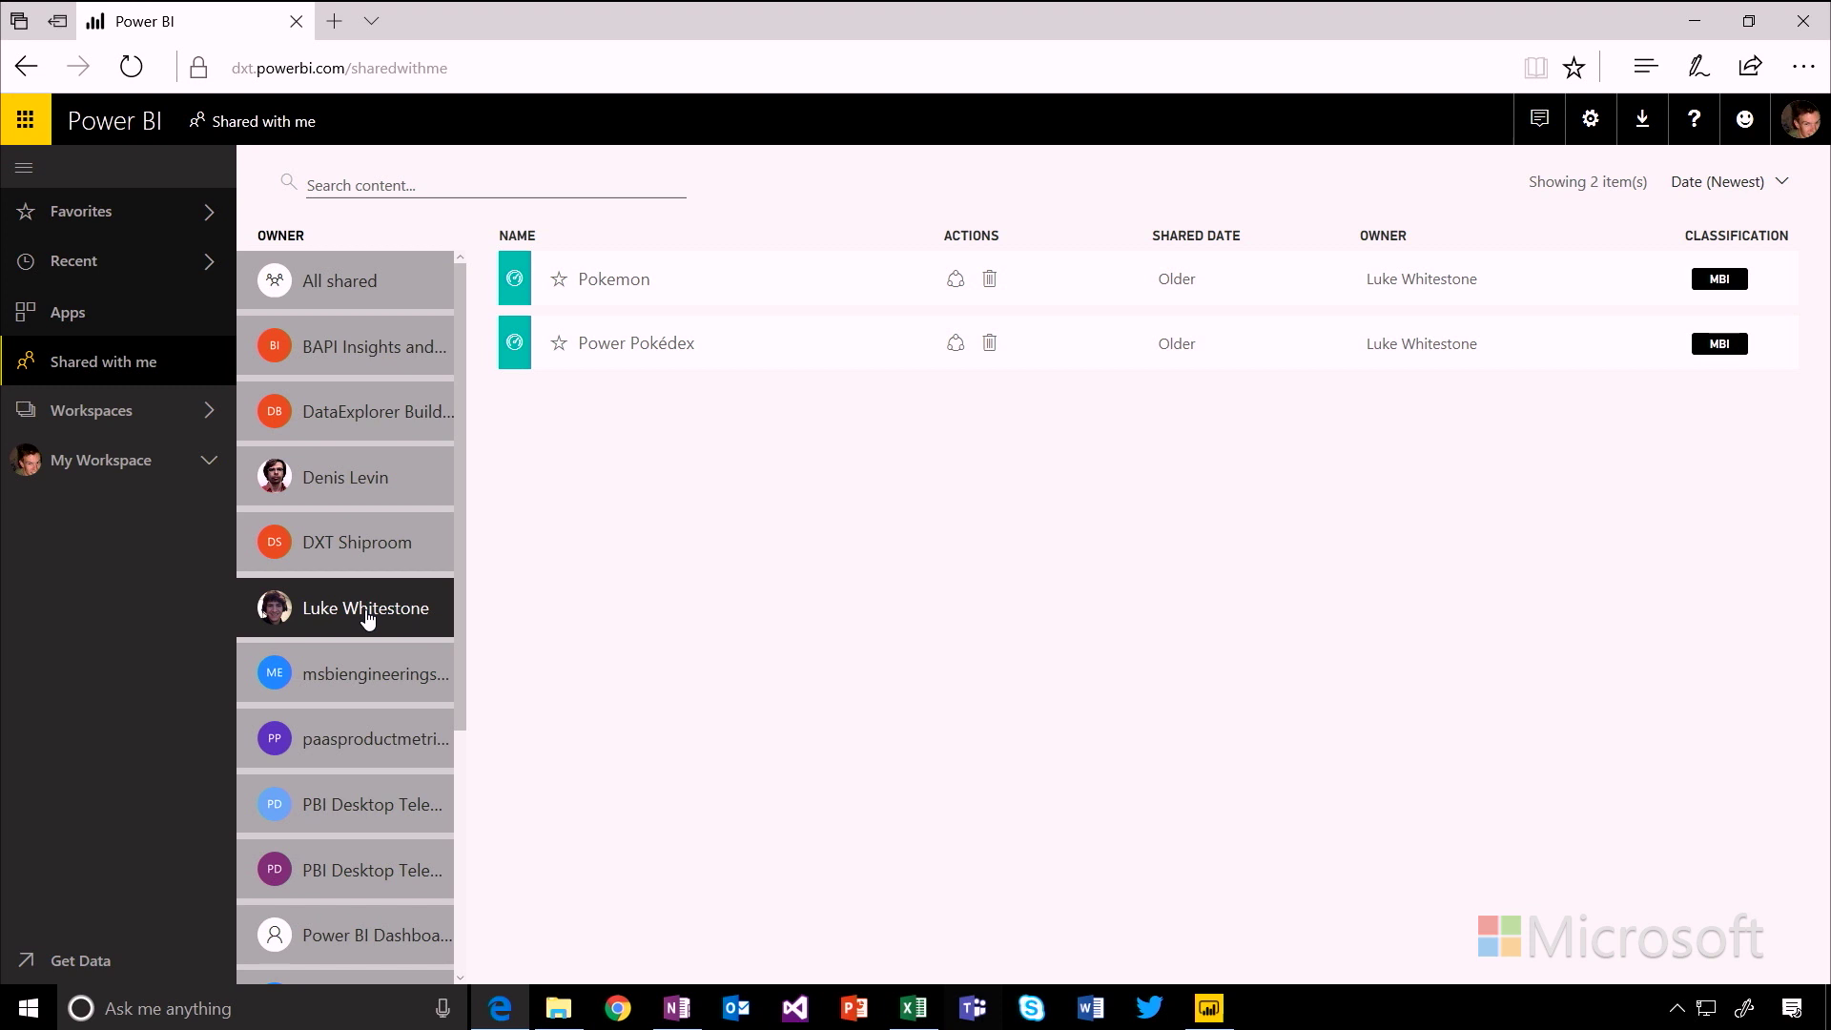
left_click(357, 280)
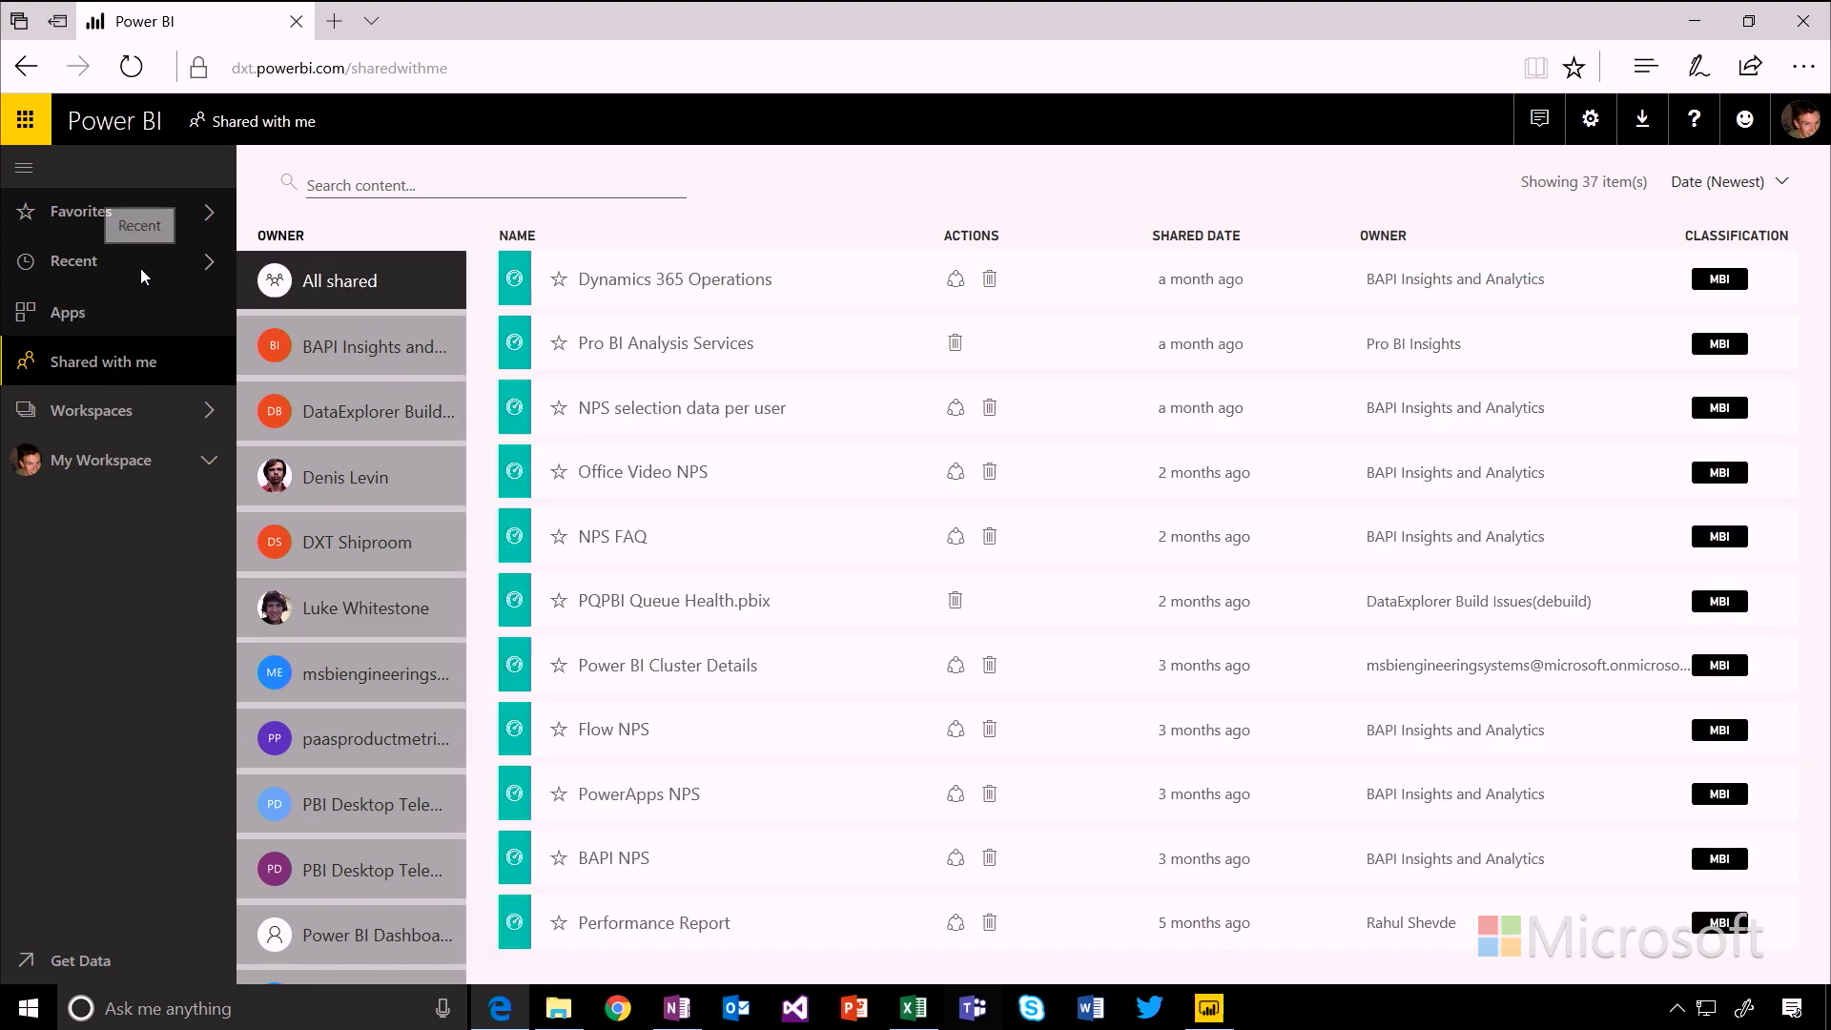
Step: Show the Recent page listing recently accessed dashboards and reports
left_click(88, 267)
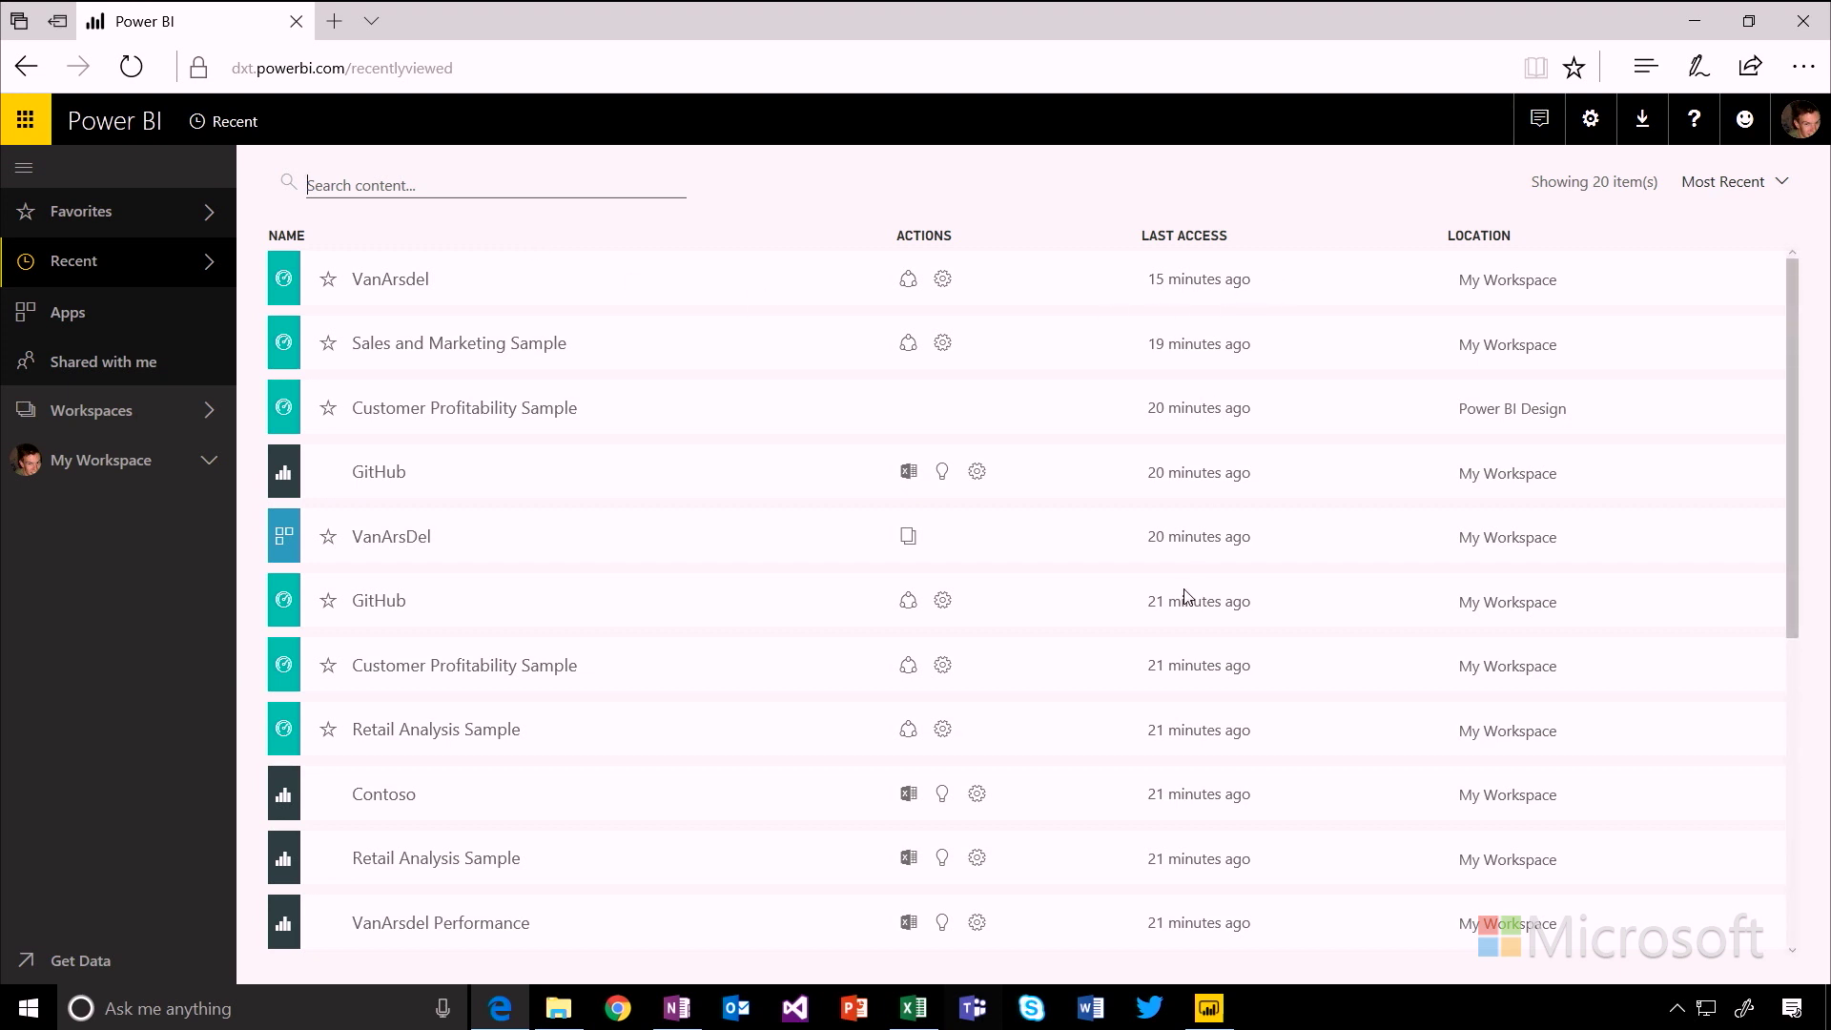
Step: Open VanArsdel from the Recent list and star it as a favorite
left_click(415, 281)
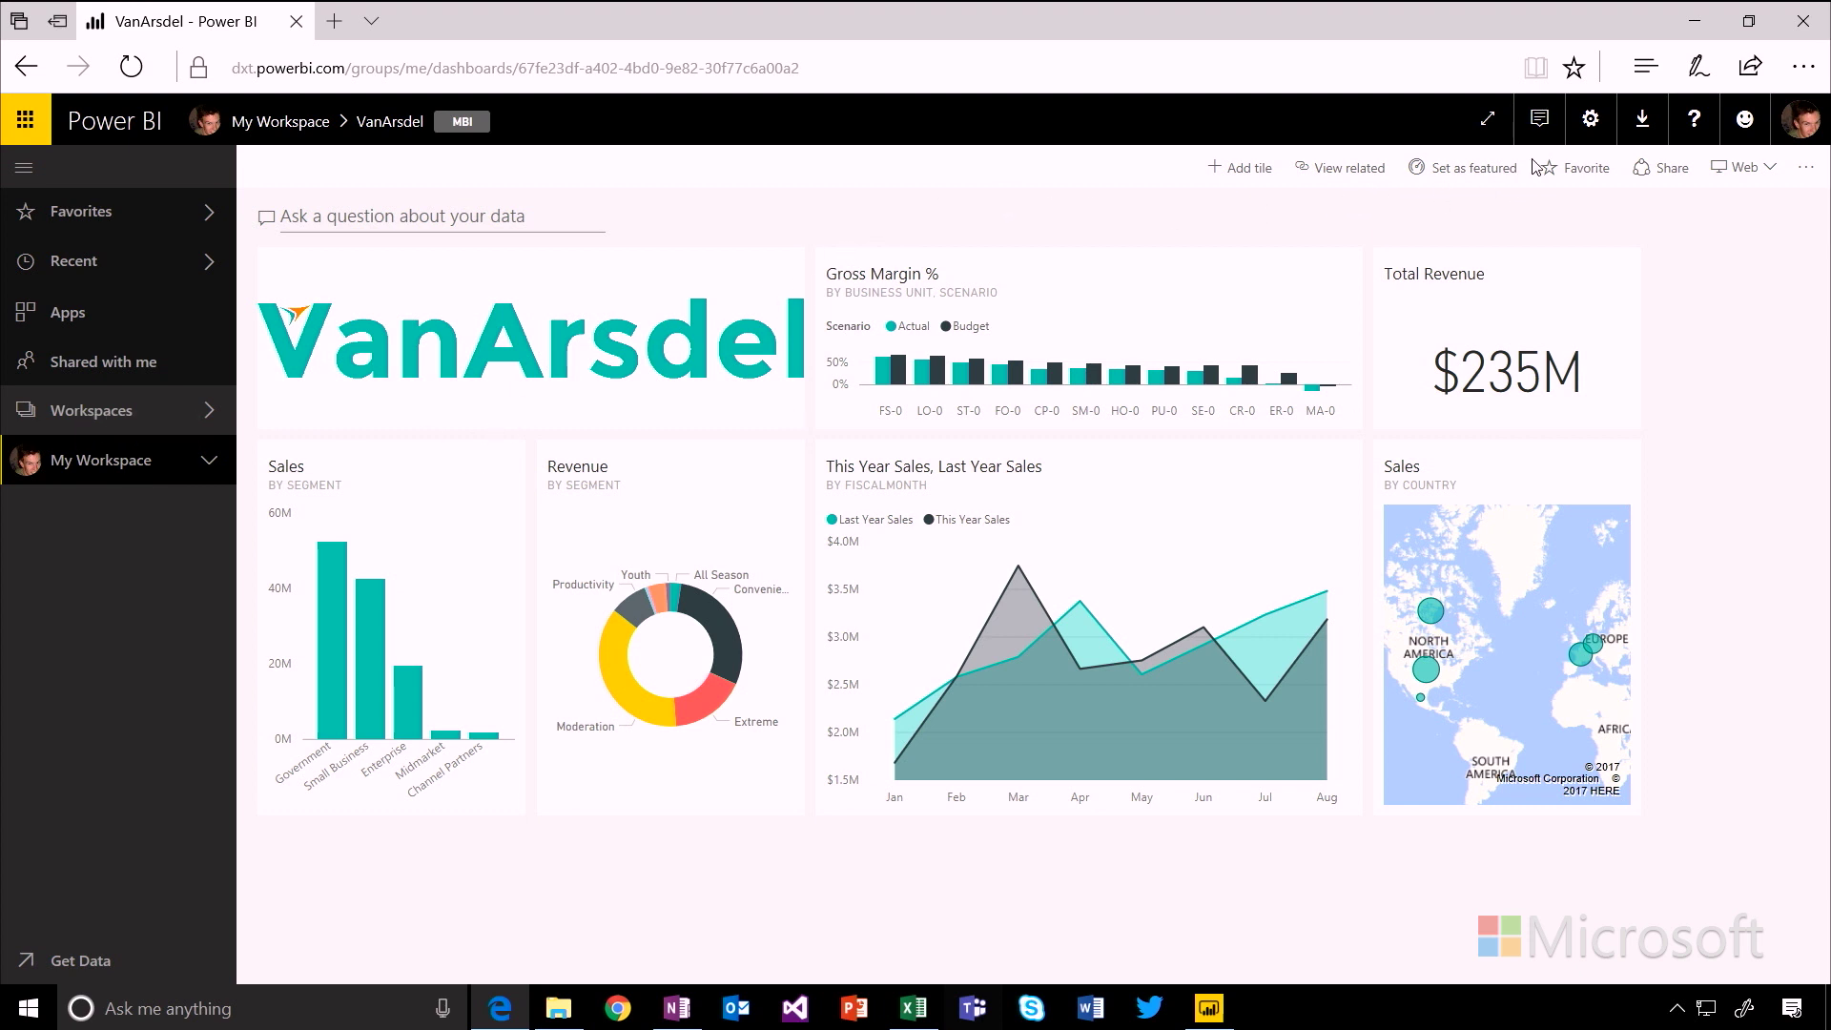
left_click(1587, 182)
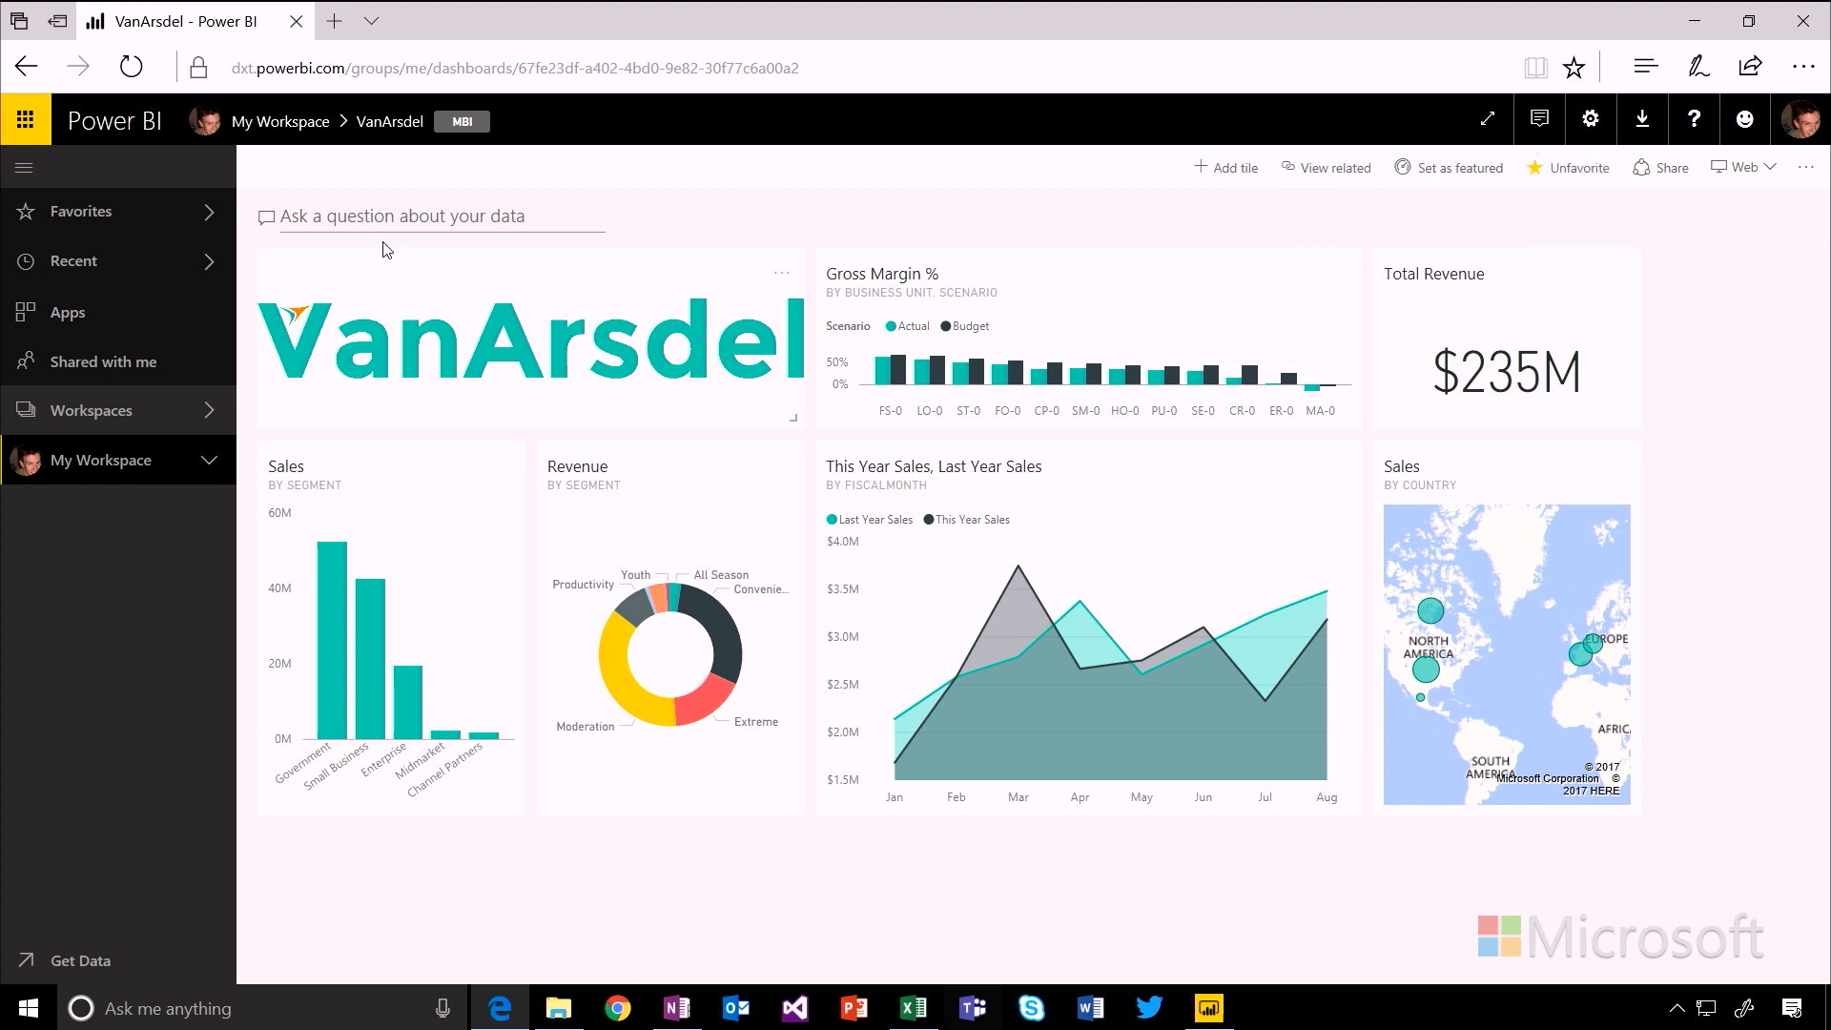
left_click(91, 223)
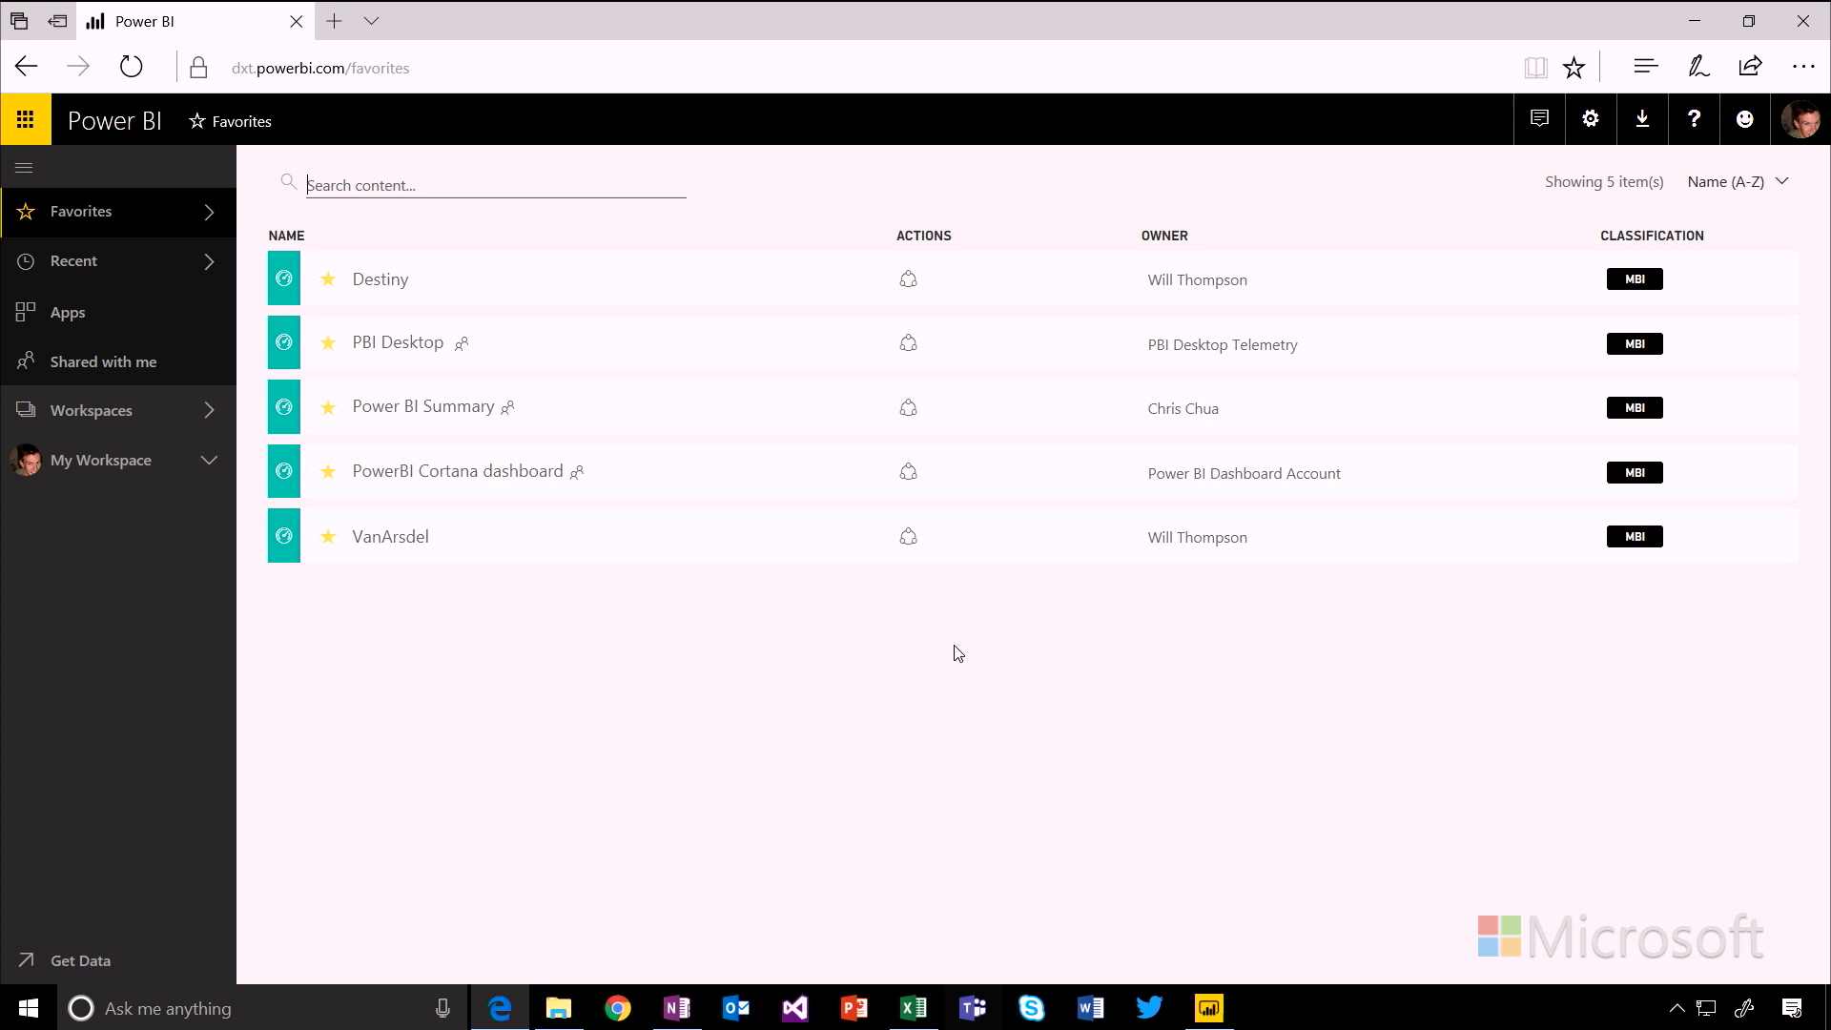
left_click(488, 558)
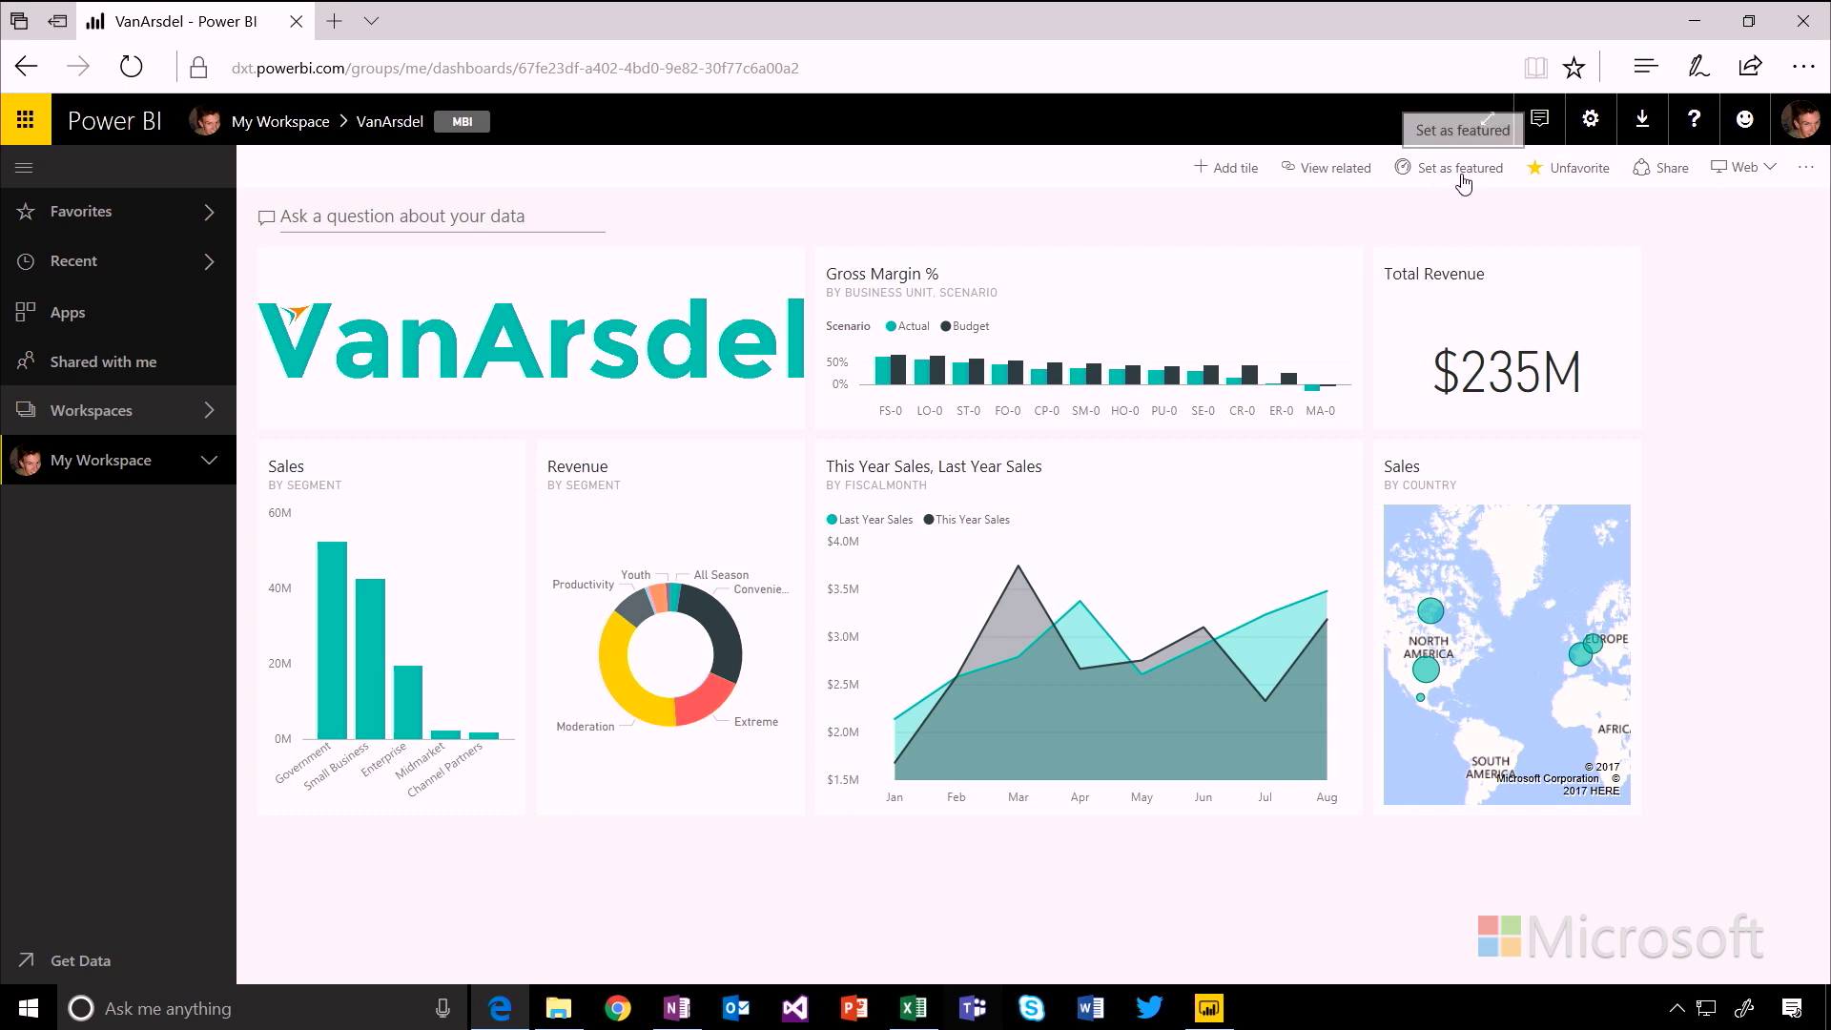
Step: Set VanArsdel as the featured dashboard and confirm it
left_click(1464, 184)
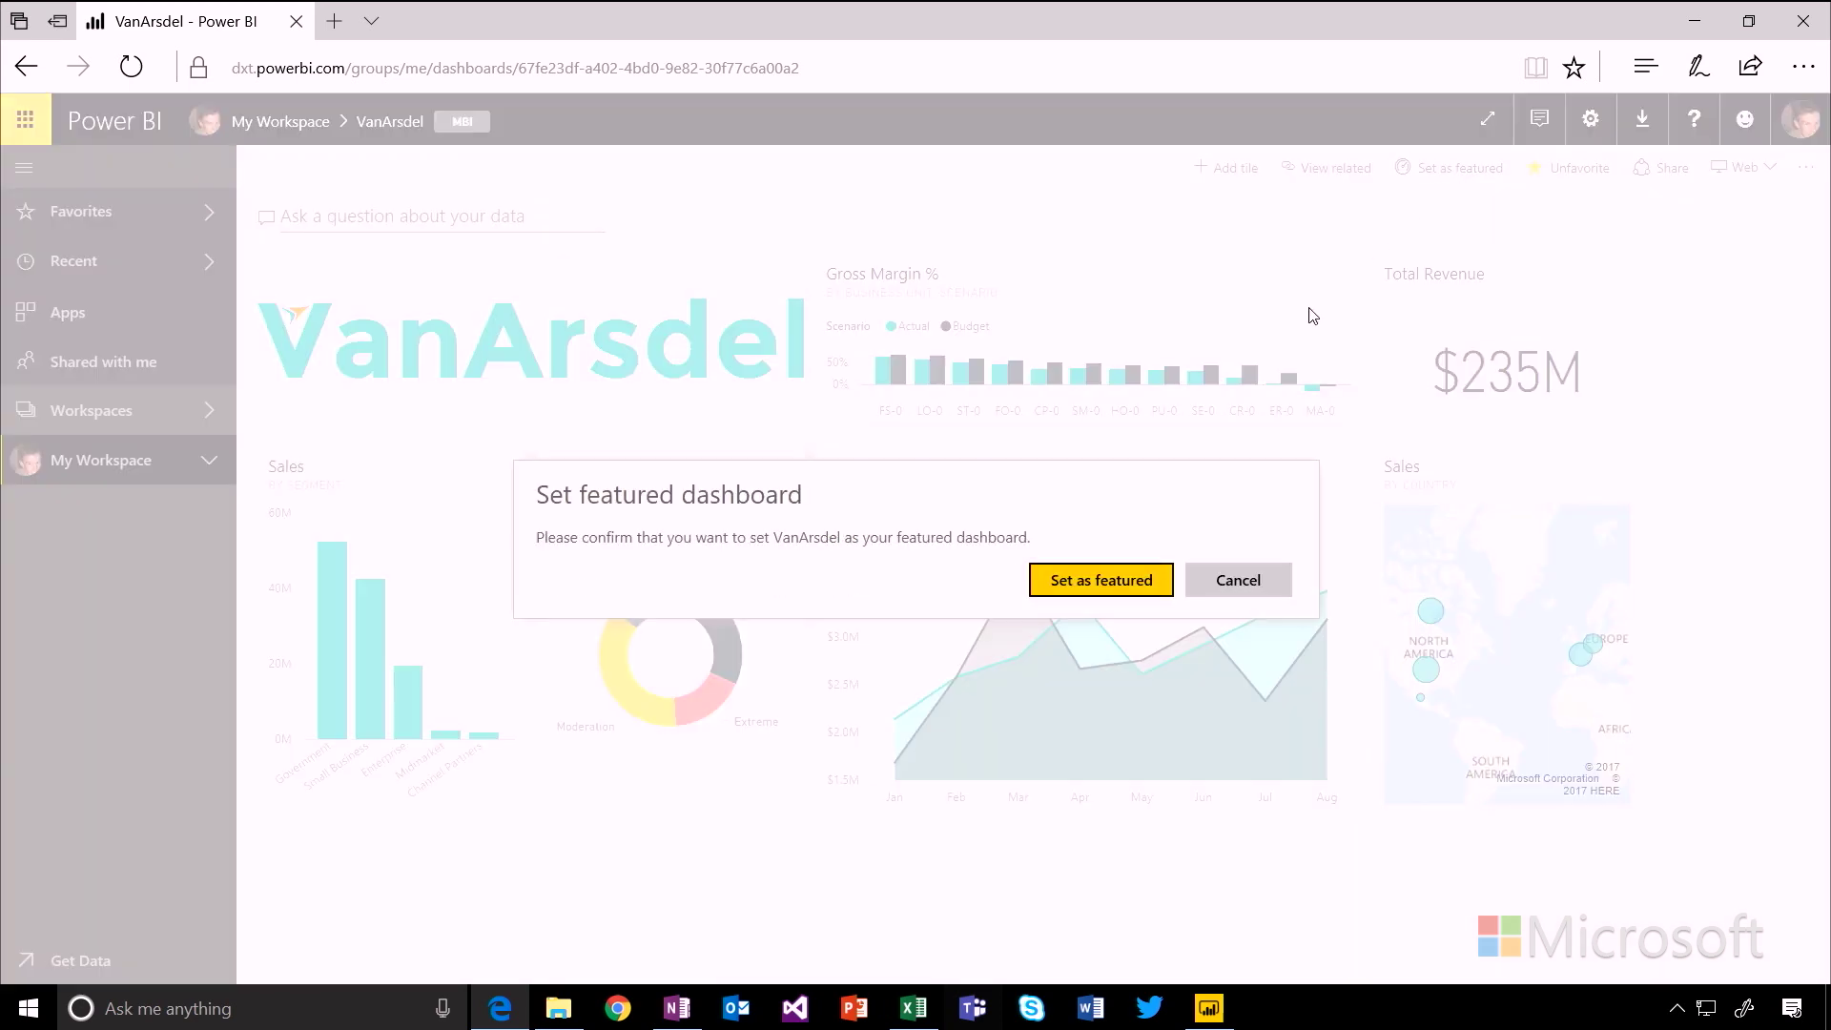
left_click(1095, 584)
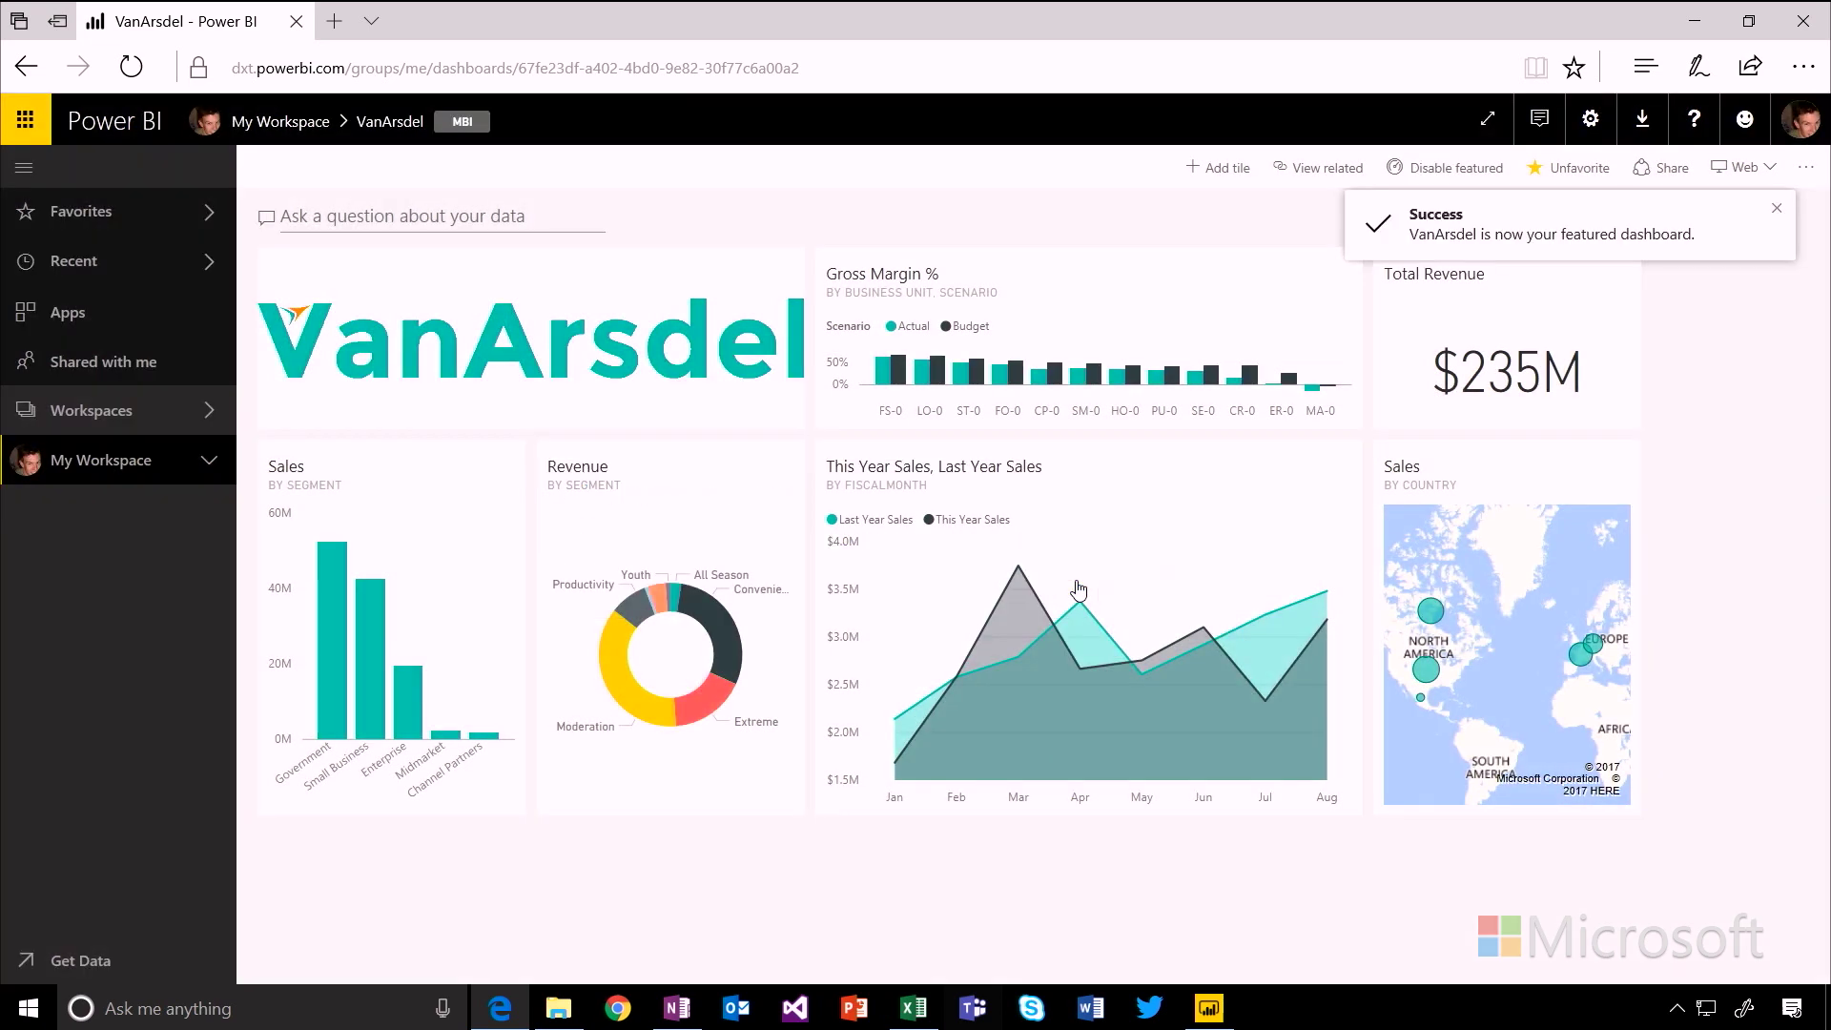
left_click(321, 68)
type("dxt")
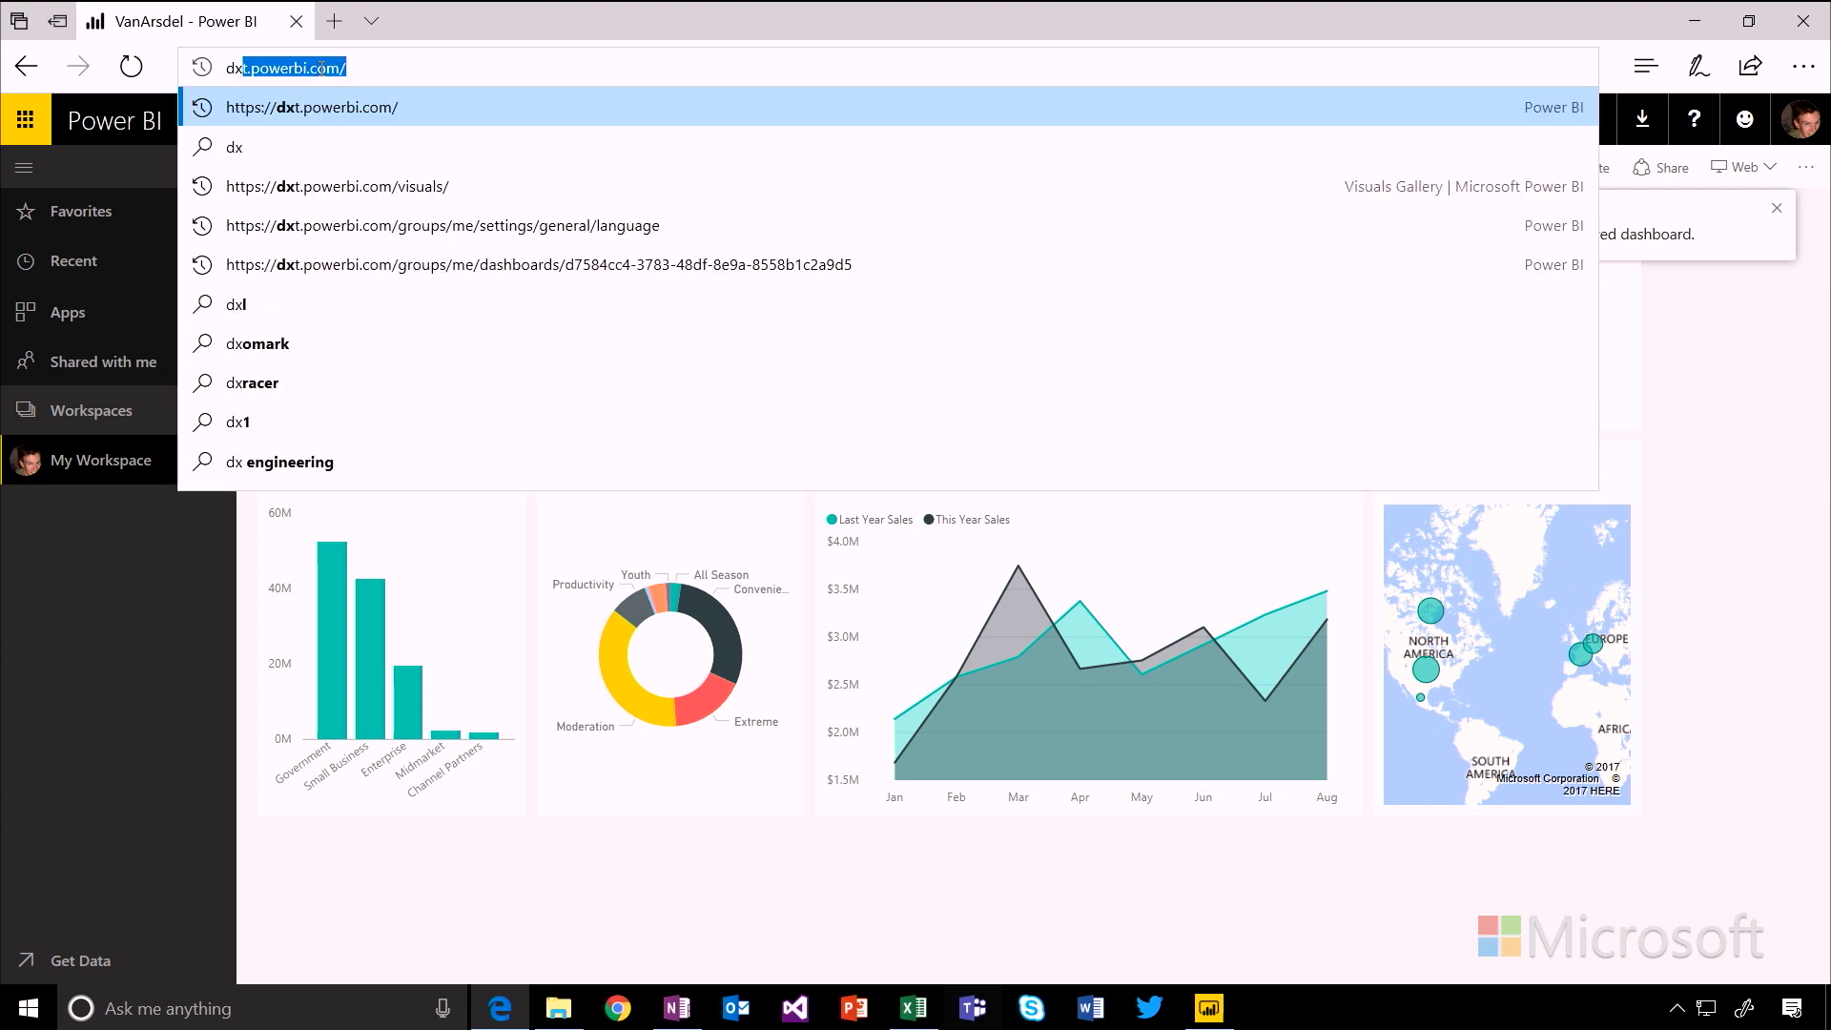
type("l")
Step: Fix the typo and load dxt.powerbi.com, landing on the VanArsdel dashboard
key("BackSpace")
type(".power")
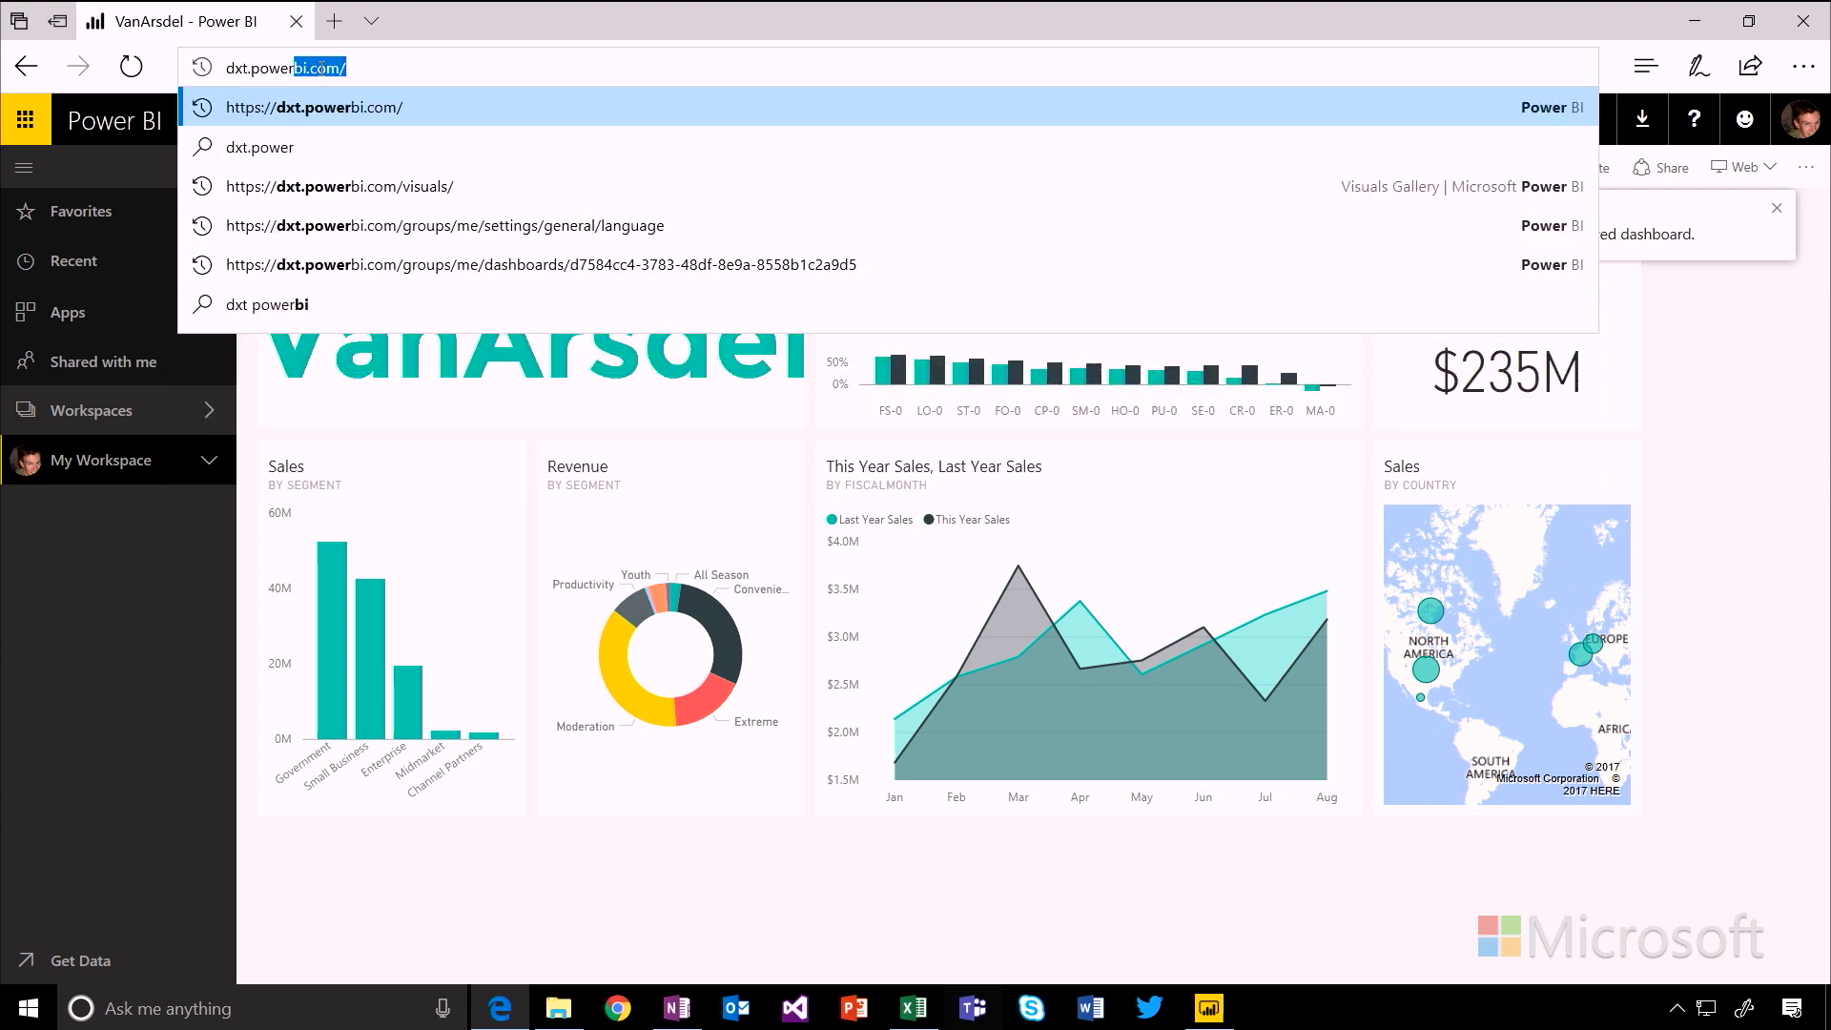
type("bi.com")
key("Return")
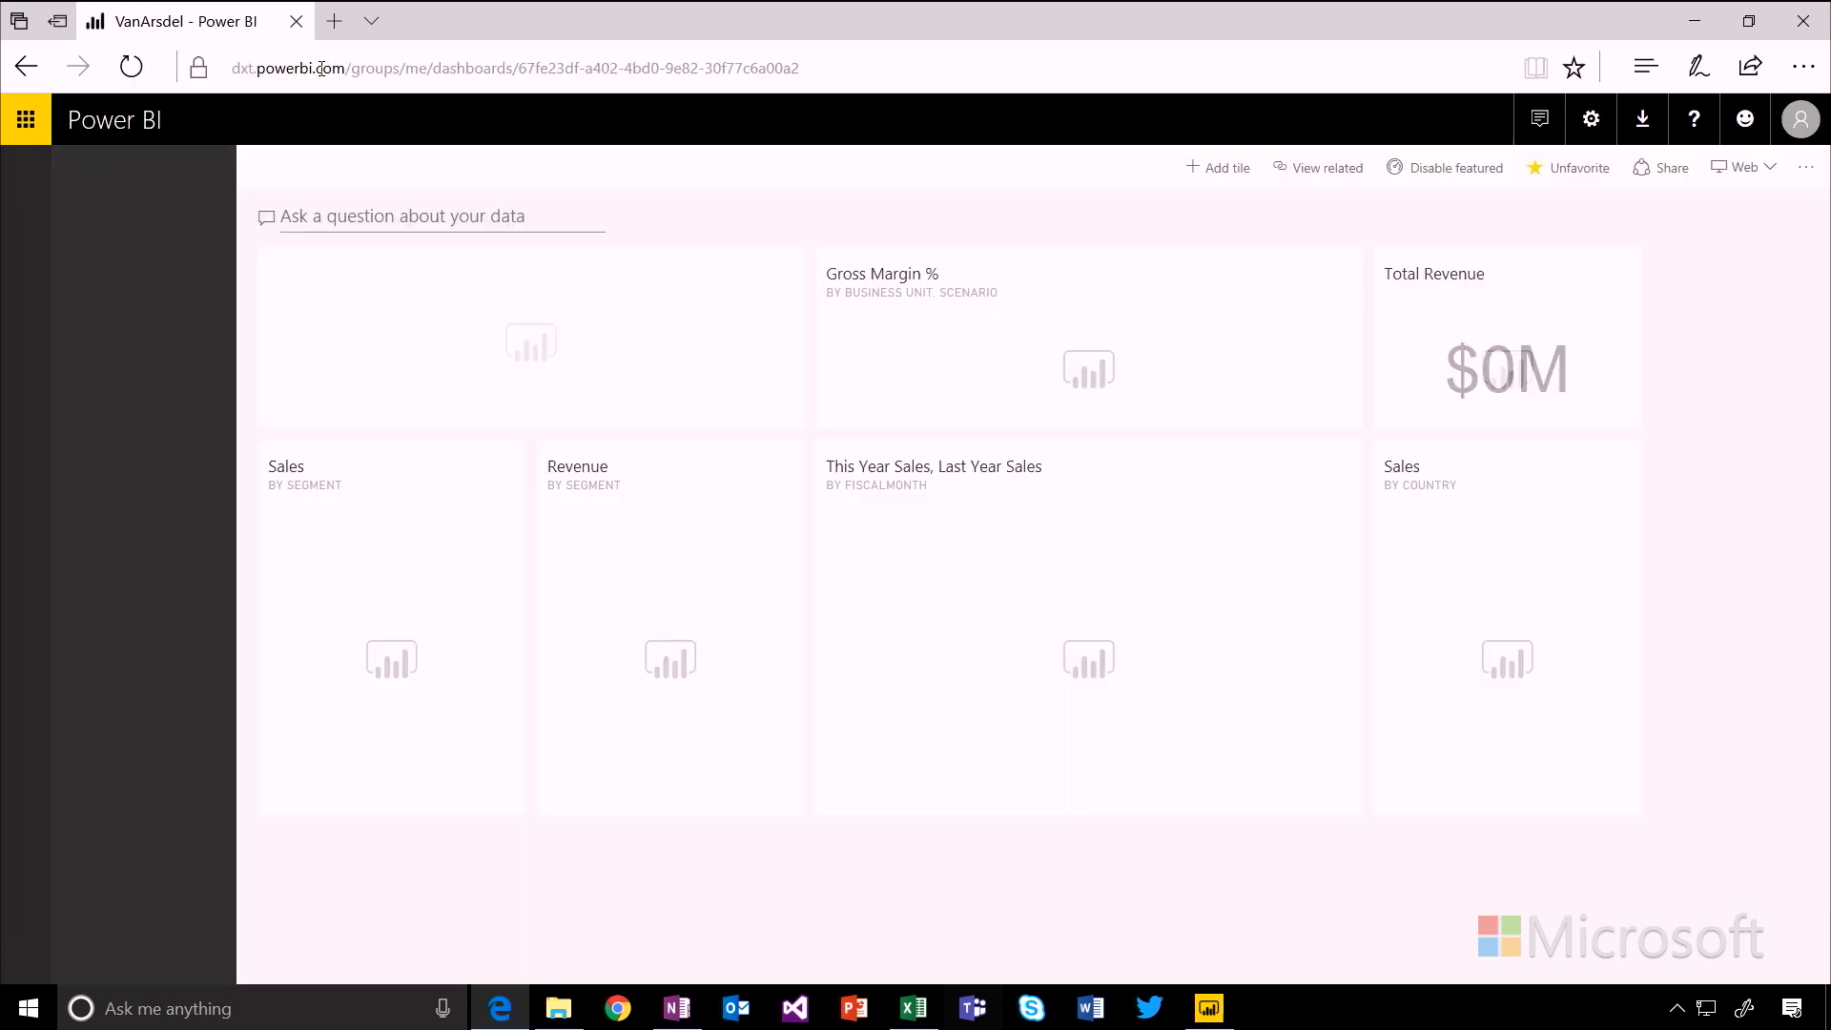